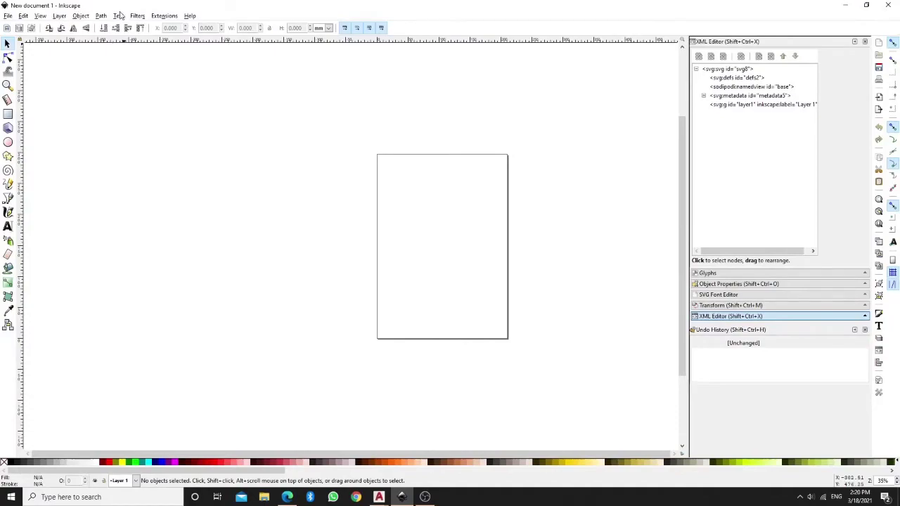
Import the HORSE image from the desktop into the document with the default import settings and move it over the page.
left_click(844, 5)
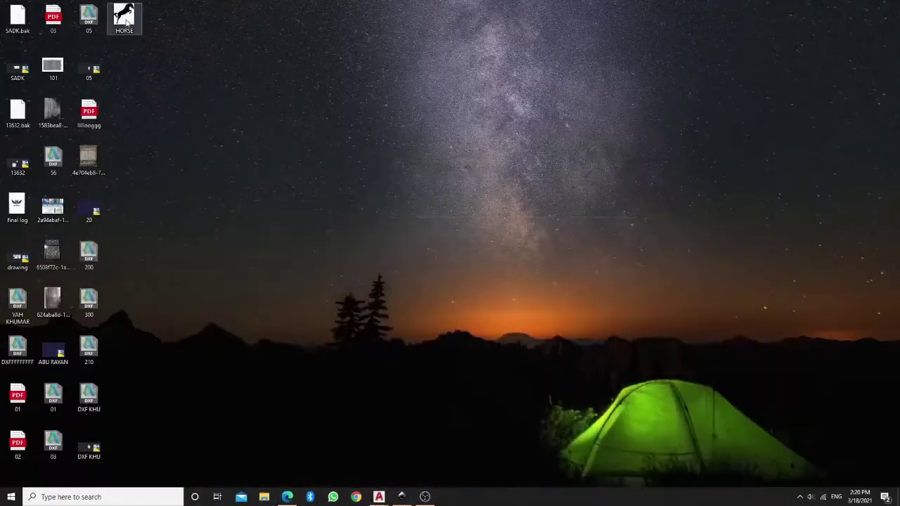
left_click_drag(132, 18, 435, 213)
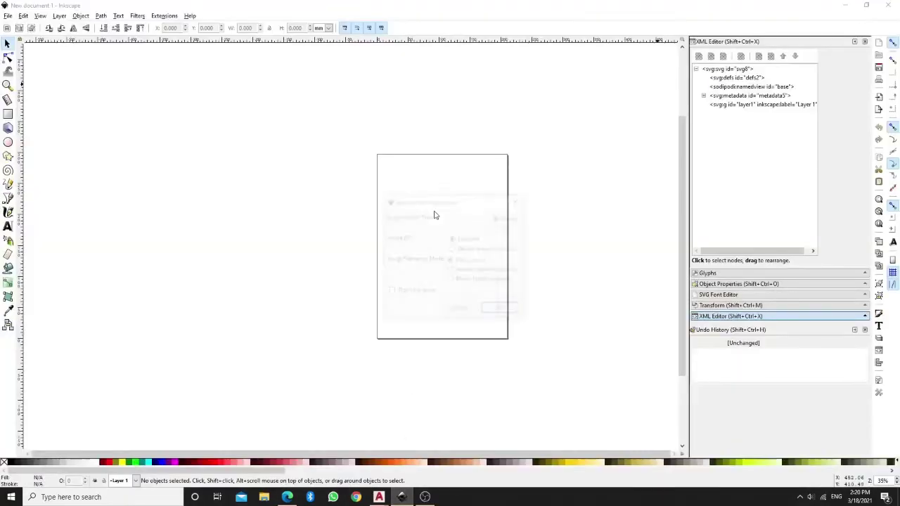
left_click(502, 311)
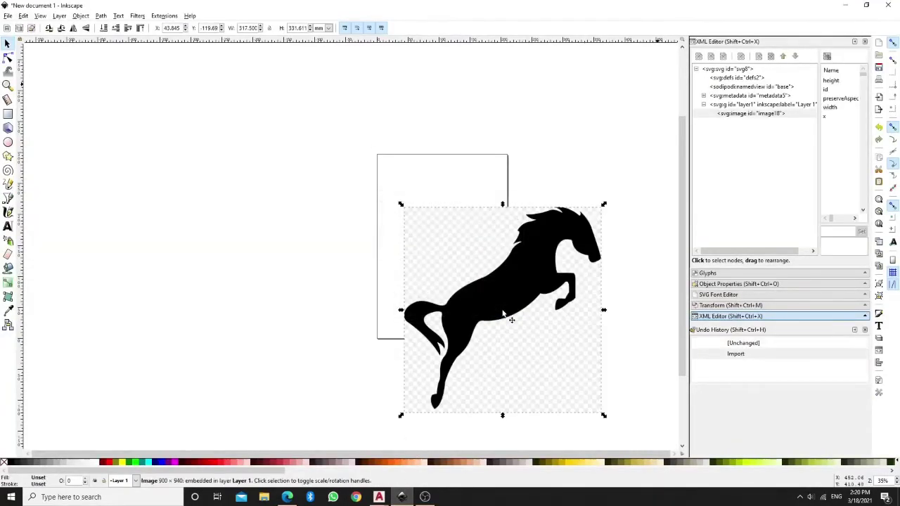
left_click_drag(484, 268, 407, 206)
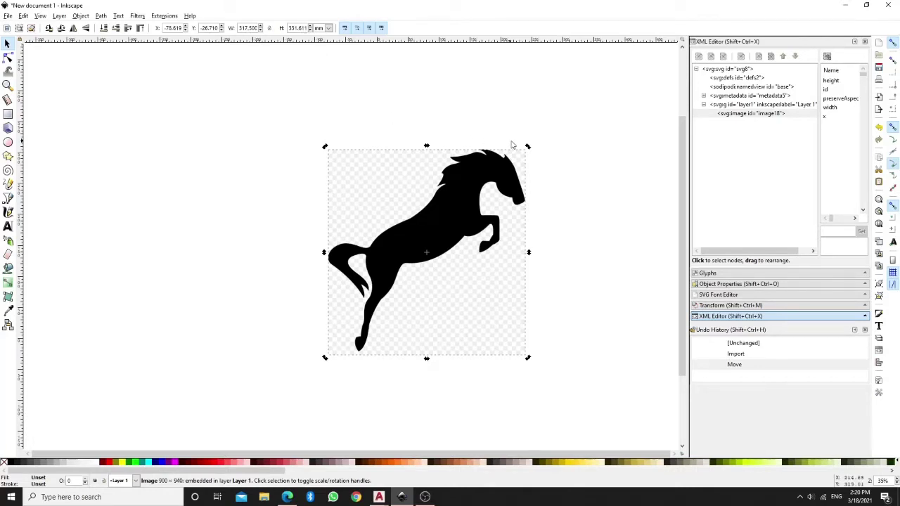
left_click_drag(457, 205, 433, 210)
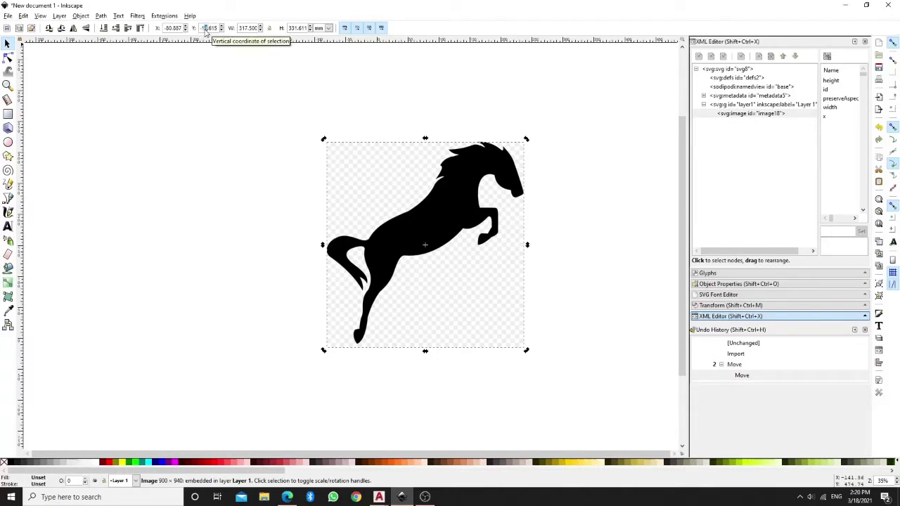
Resize the horse image to 250.500 mm wide and 250.611 mm high, and reposition it centrally over the page.
left_click(206, 28)
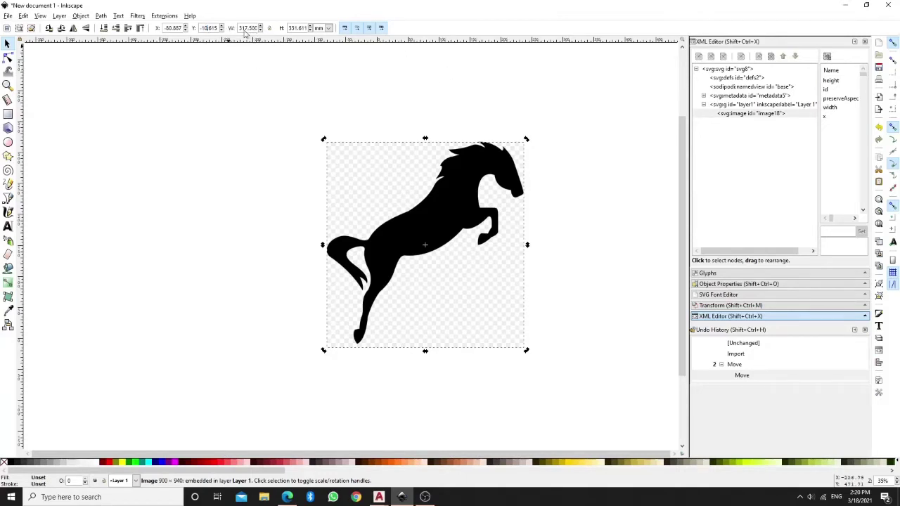
left_click(301, 28)
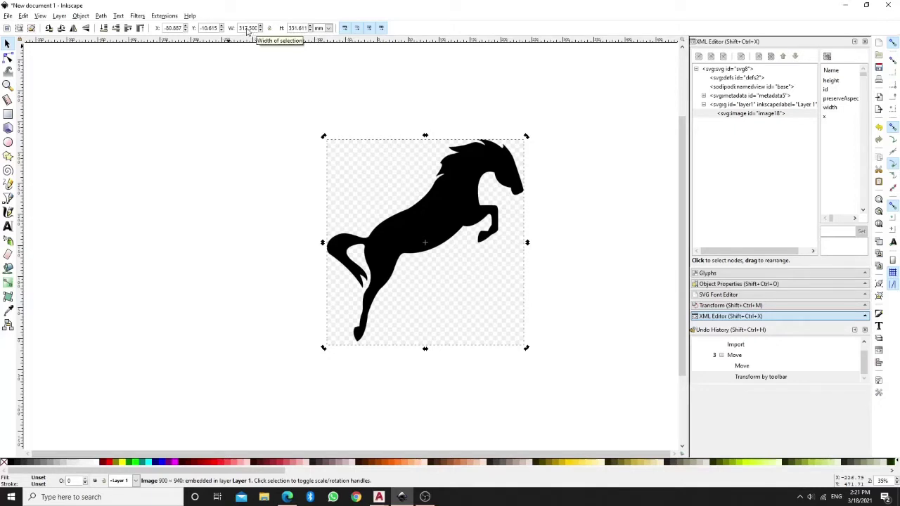
left_click_drag(248, 32, 239, 31)
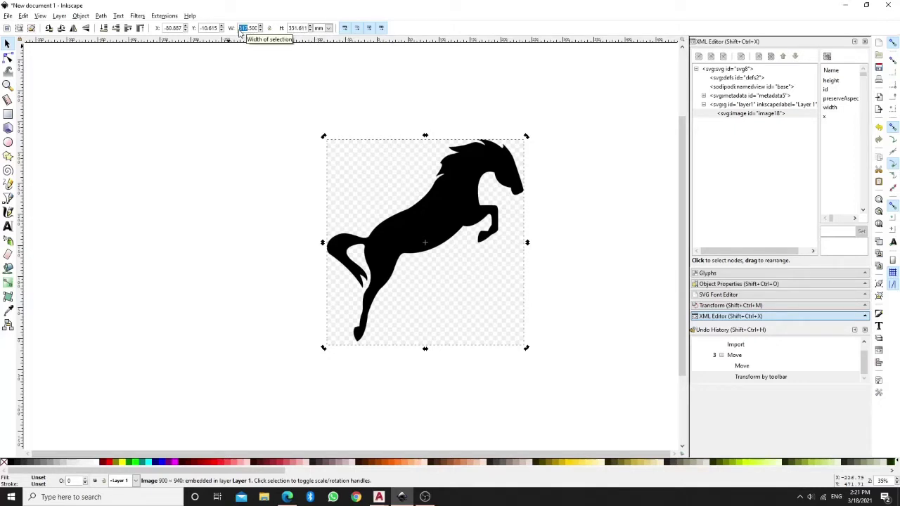
type("250")
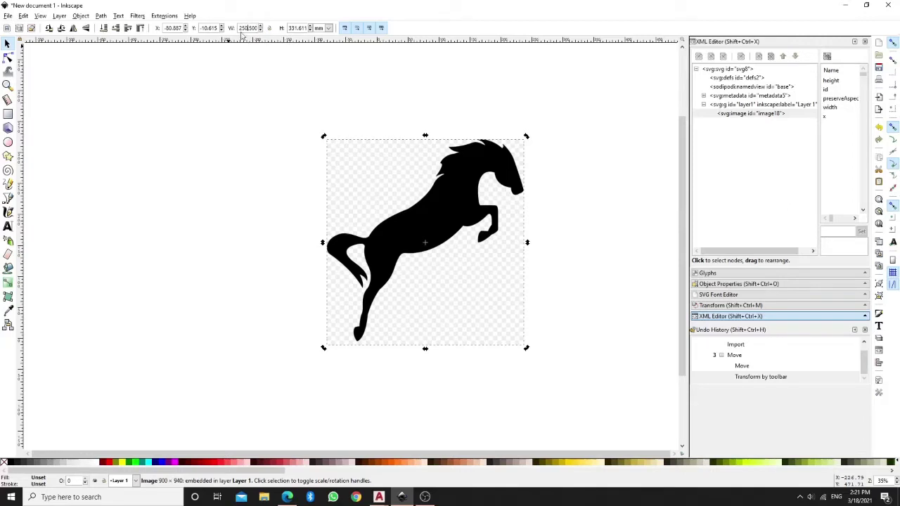
left_click(294, 27)
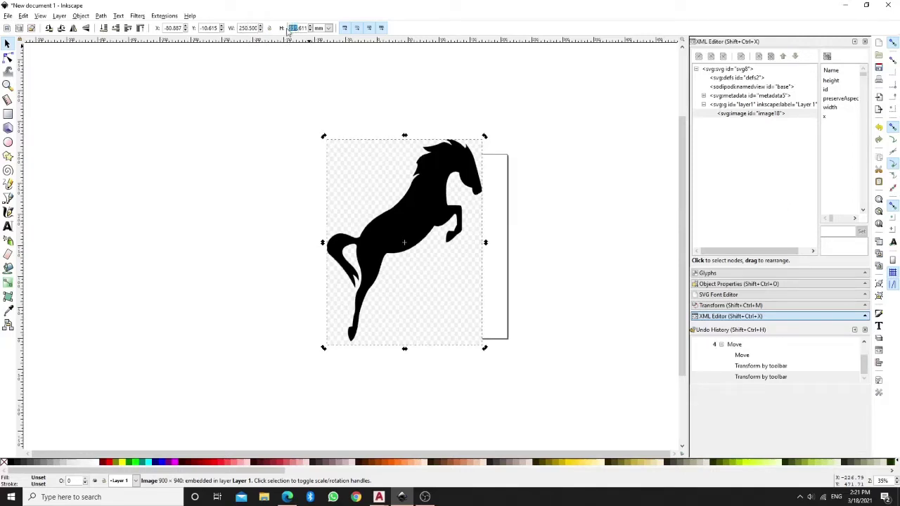
type("25")
key("Return")
left_click_drag(405, 243, 444, 218)
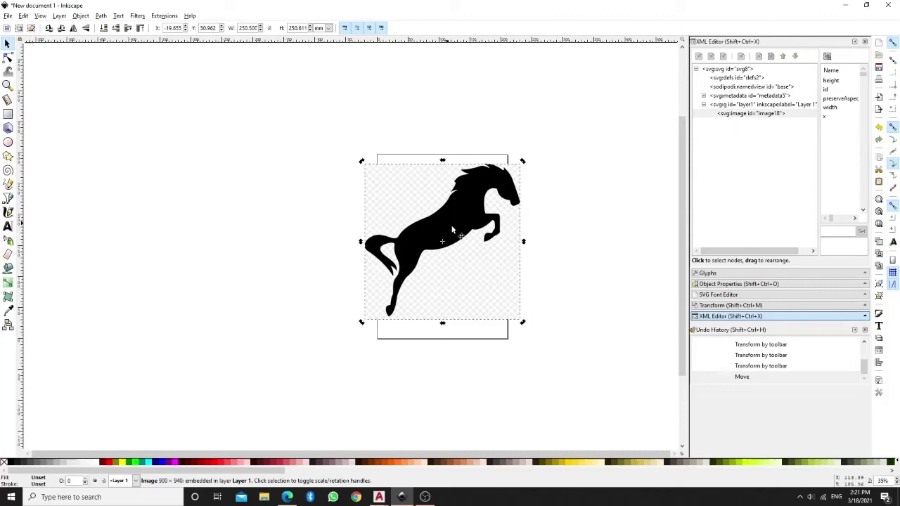
Select the horse image and open Trace Bitmap for it.
left_click(538, 227)
scroll(499, 215, "up", 3, "ctrl")
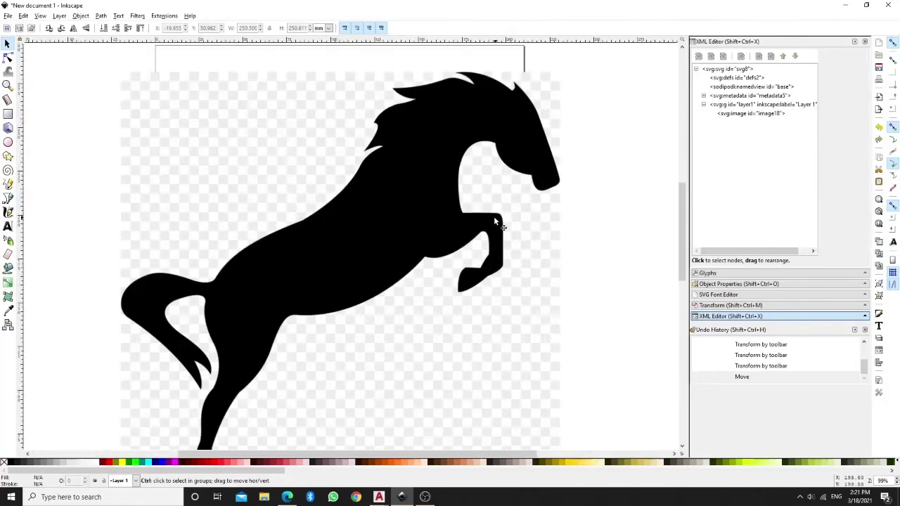
scroll(494, 216, "down", 1, "ctrl")
scroll(440, 200, "up", 1, "ctrl")
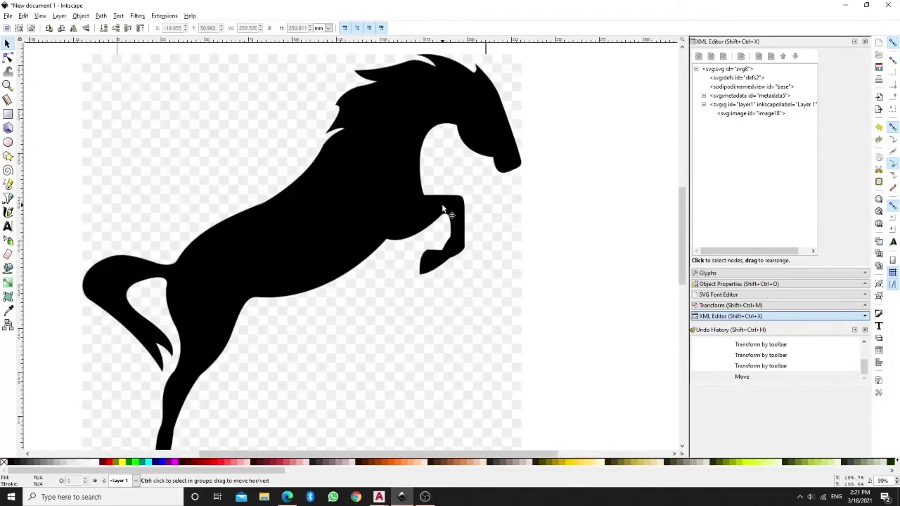
scroll(444, 206, "down", 1, "ctrl")
left_click(393, 192)
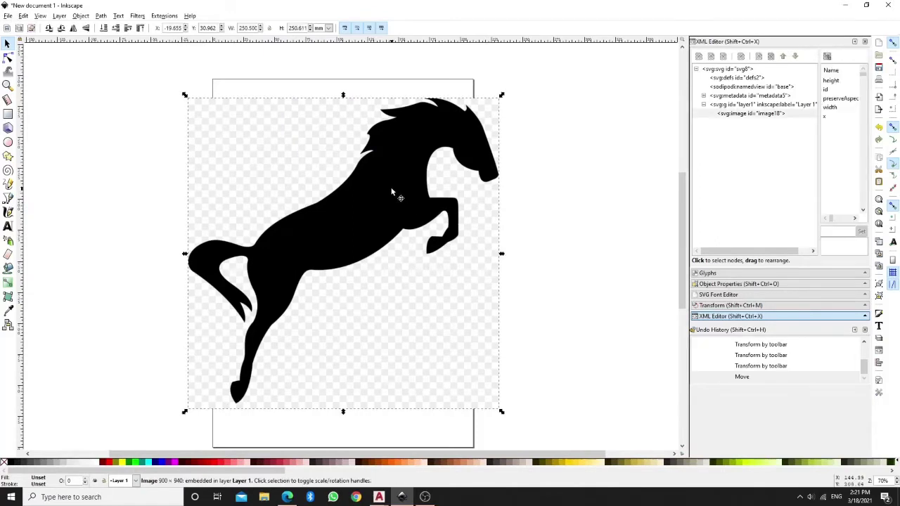
left_click(100, 16)
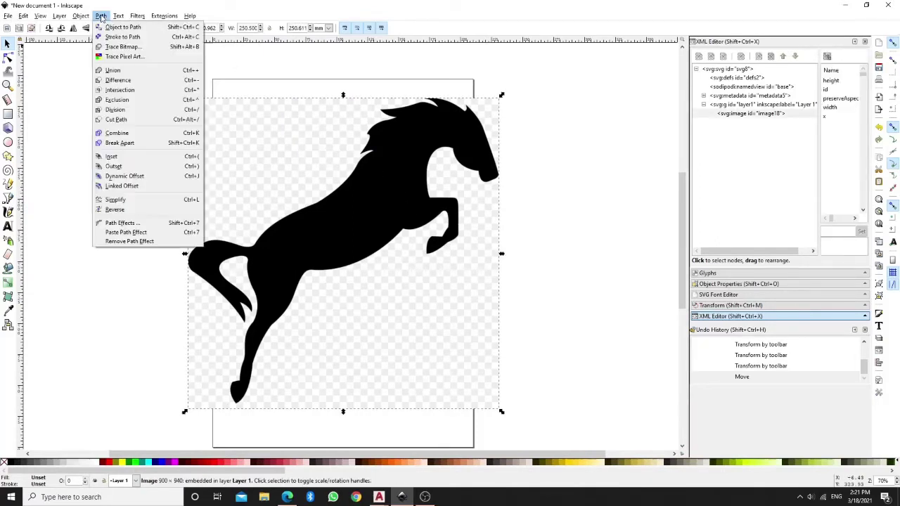
left_click(138, 47)
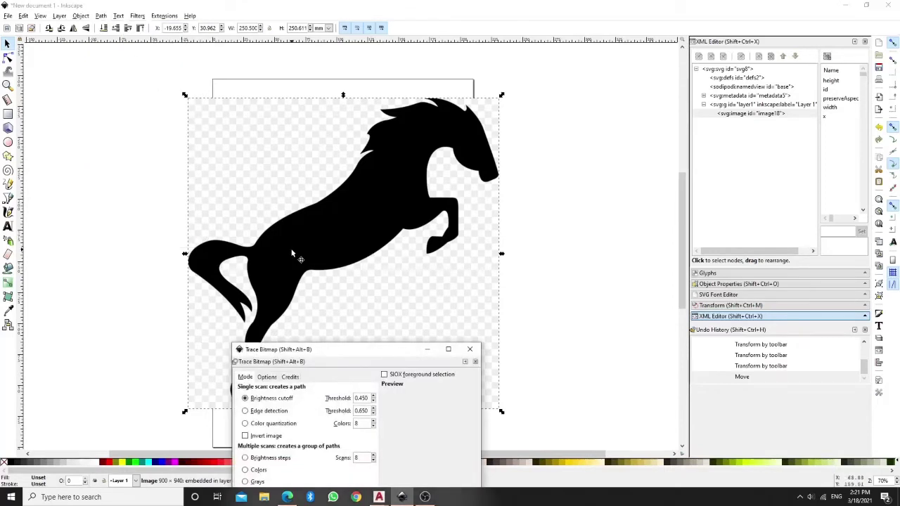
Trace the horse image in a single scan using brightness cutoff at threshold 0.450, with live preview enabled.
mouse_move(365, 355)
left_mouse_down()
mouse_move(335, 228)
mouse_move(268, 187)
mouse_move(407, 236)
mouse_move(609, 187)
mouse_move(639, 144)
left_mouse_up()
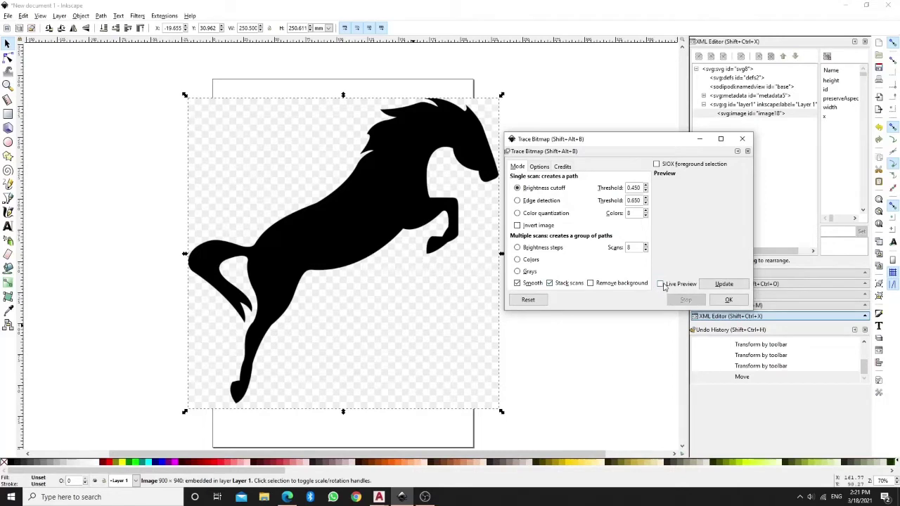
left_click(660, 284)
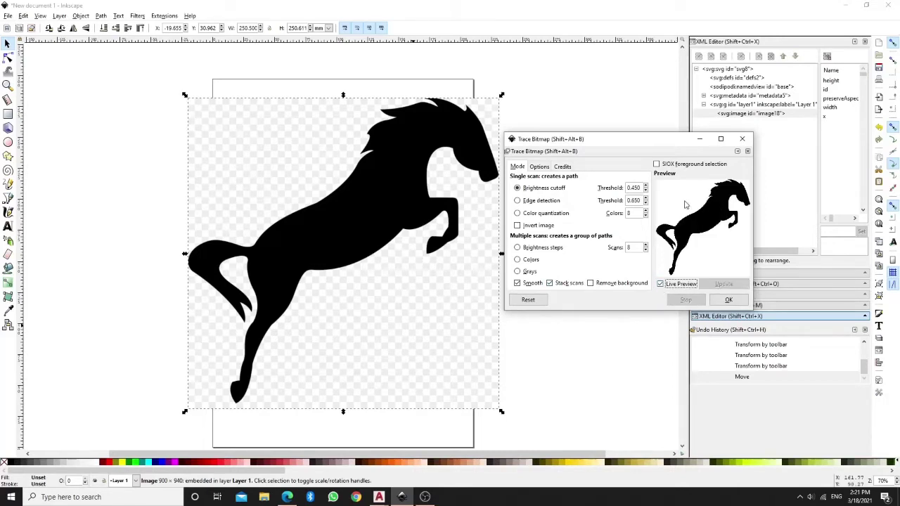
double_click(628, 187)
left_click(635, 200)
left_click(725, 299)
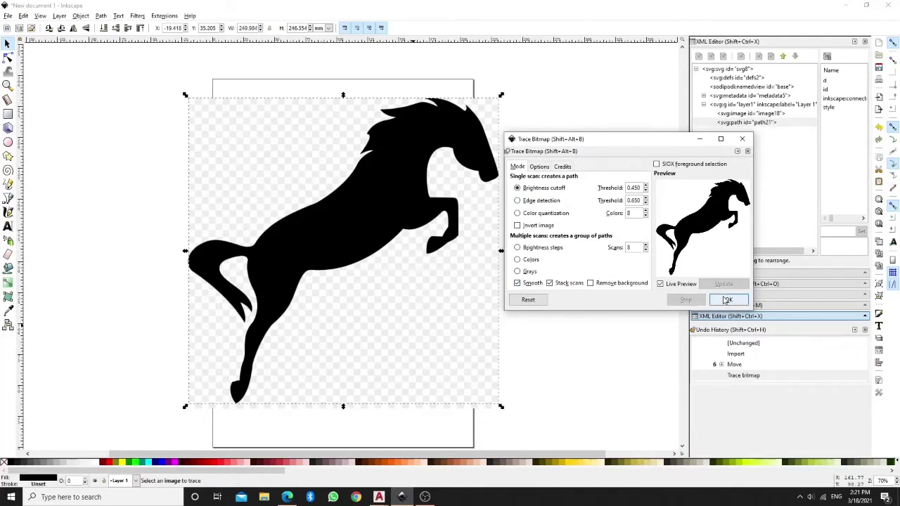
left_click(743, 139)
Delete the original horse bitmap from beneath the traced path and place the traced horse back over the page.
mouse_move(396, 191)
left_mouse_down()
mouse_move(111, 146)
mouse_move(99, 182)
left_mouse_up()
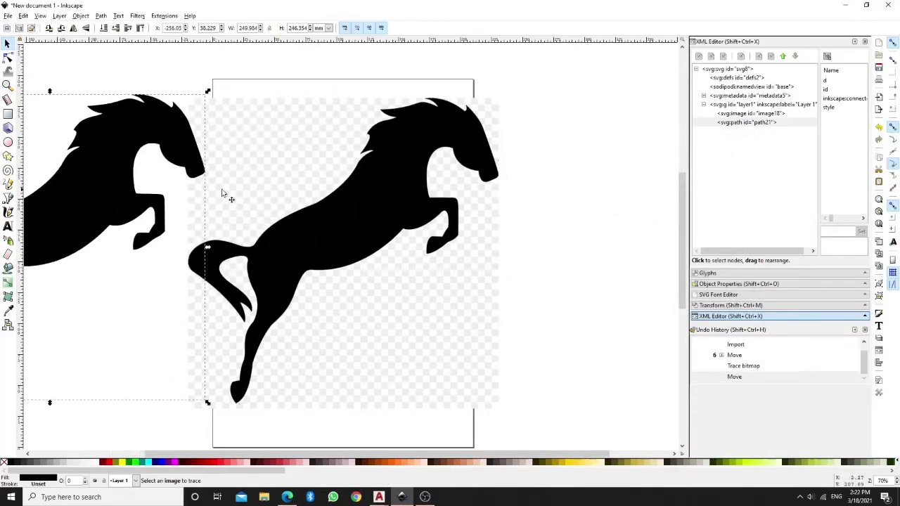
left_click(398, 187)
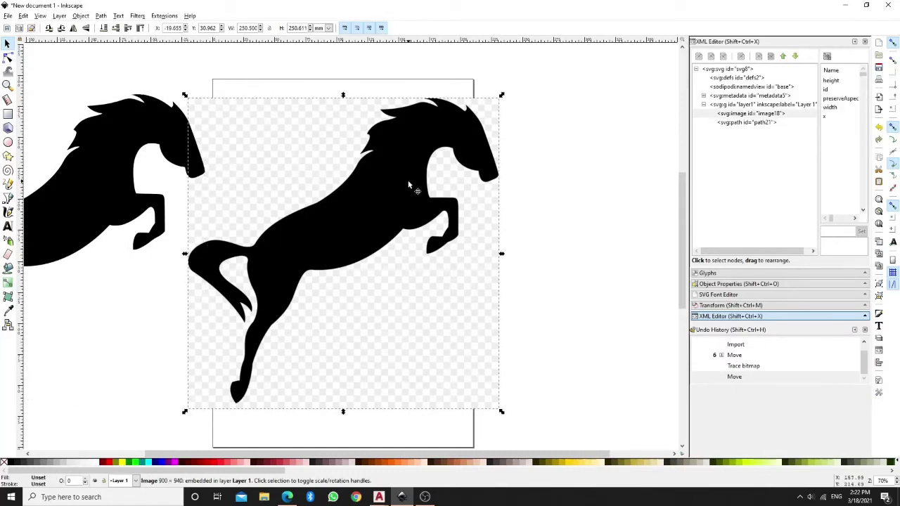
key("Delete")
left_click_drag(135, 150, 413, 146)
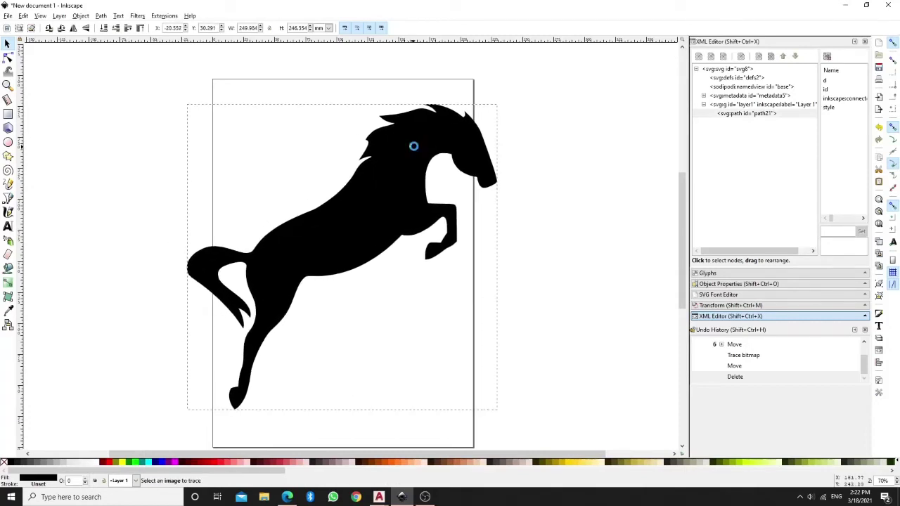
left_click(566, 183)
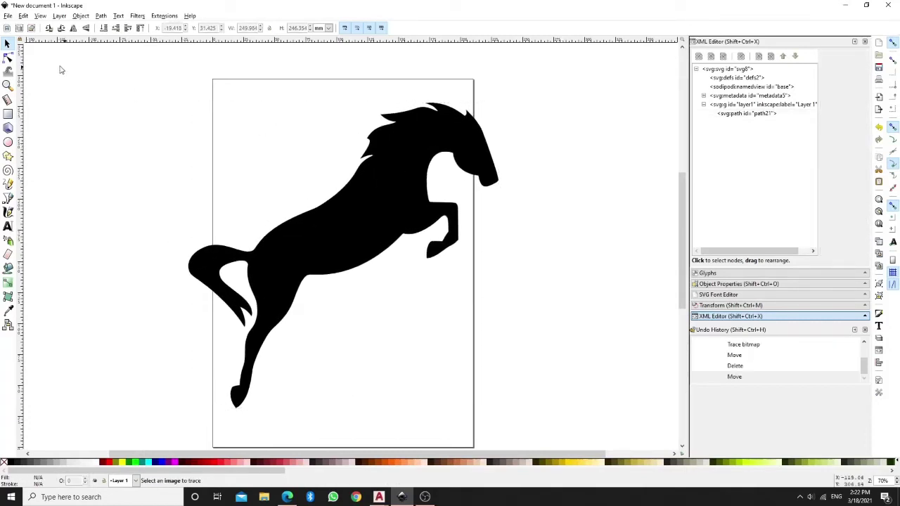
Save the drawing to the Desktop as 001 in Desktop Cutting Plotter (AutoCAD DXF R14) format.
left_click(8, 15)
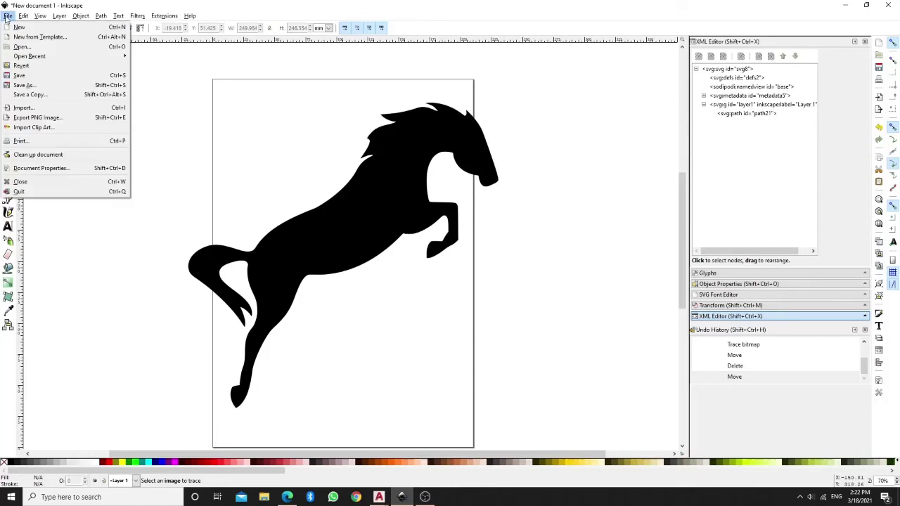
left_click(30, 86)
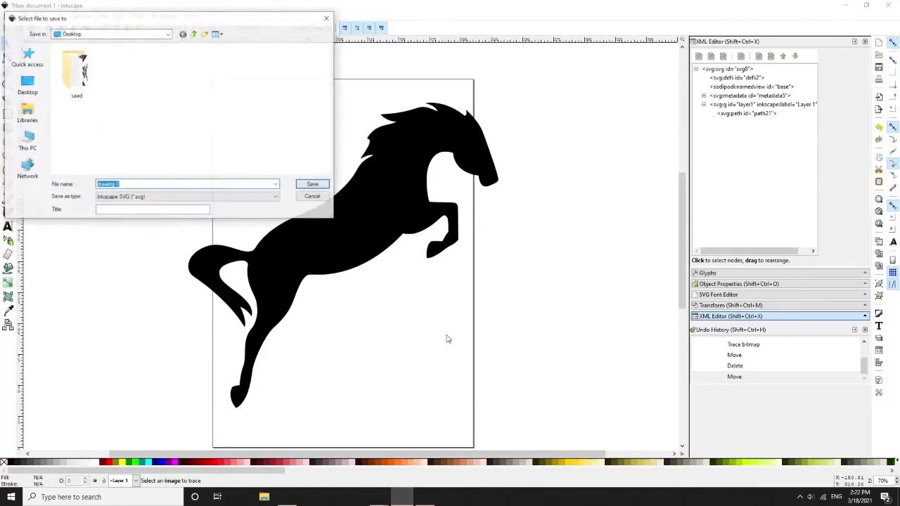
left_click(189, 198)
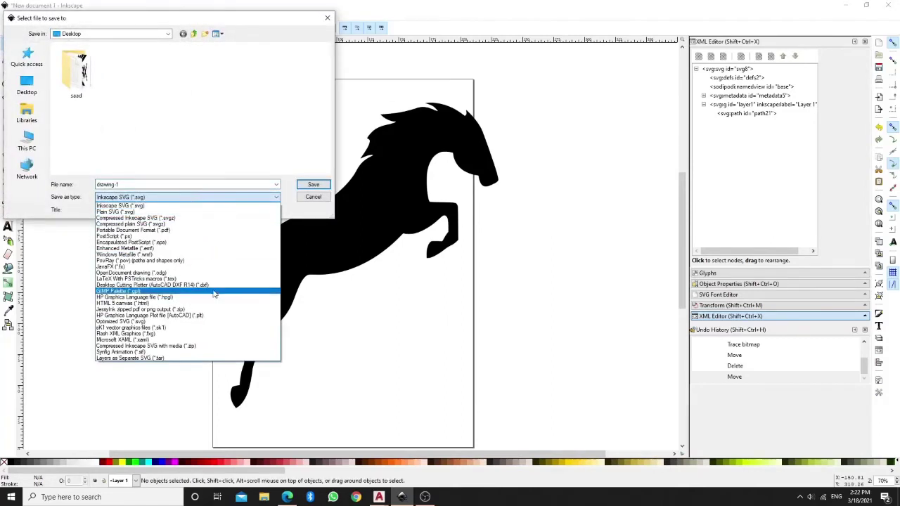
left_click(189, 286)
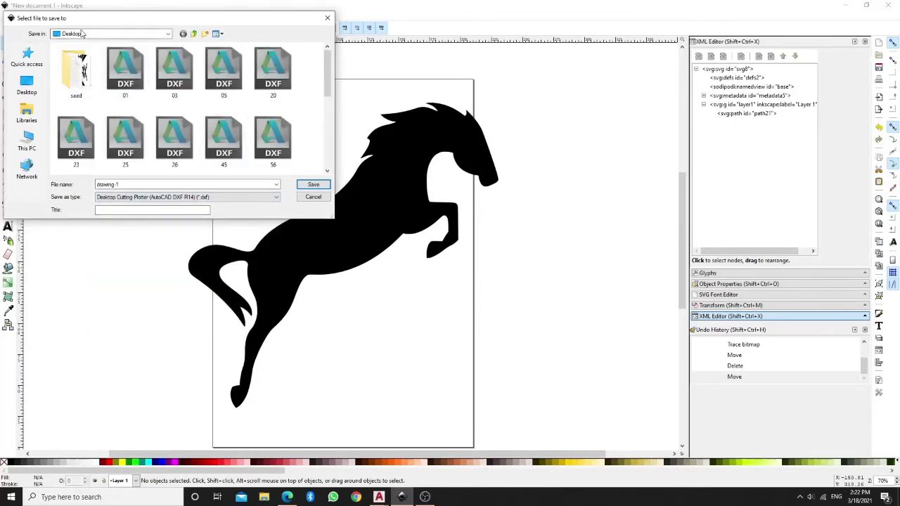
double_click(124, 184)
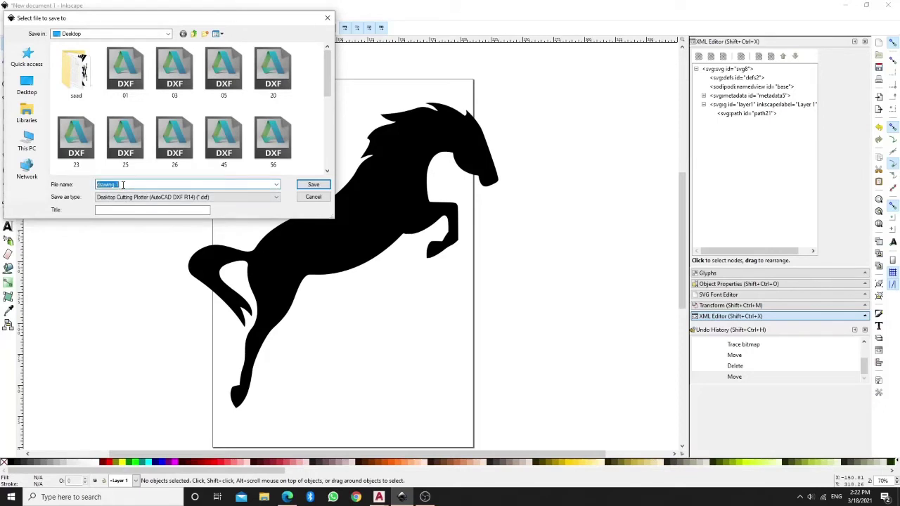
type("0")
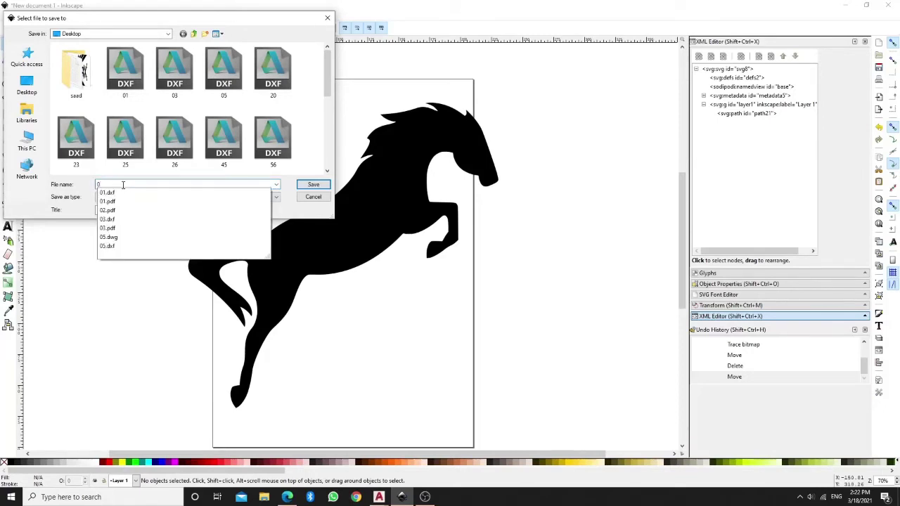
type("01")
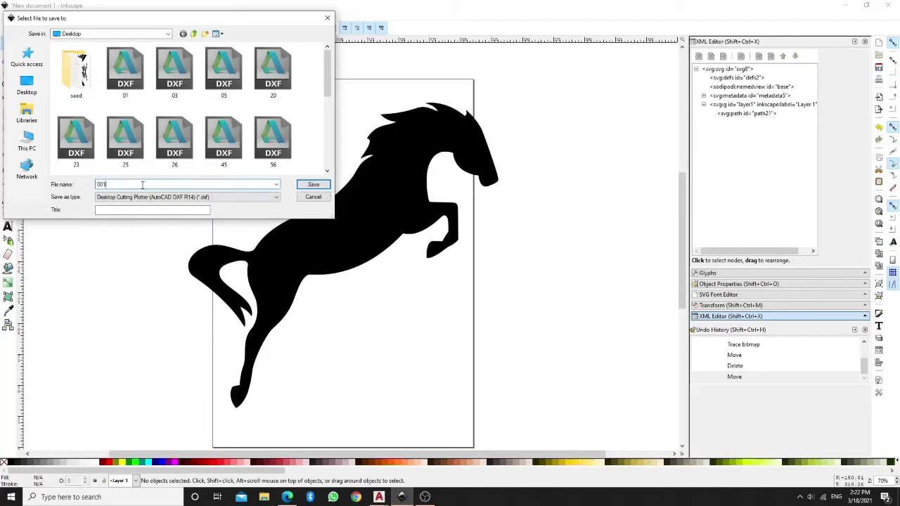
left_click(313, 184)
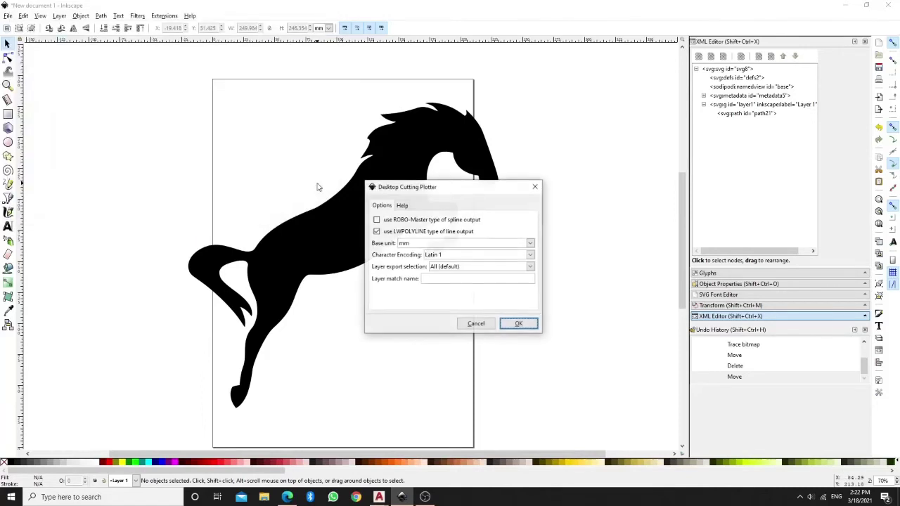
Export the DXF with base unit mm, Latin 1 character encoding and the All (default) layer selection.
left_click(529, 244)
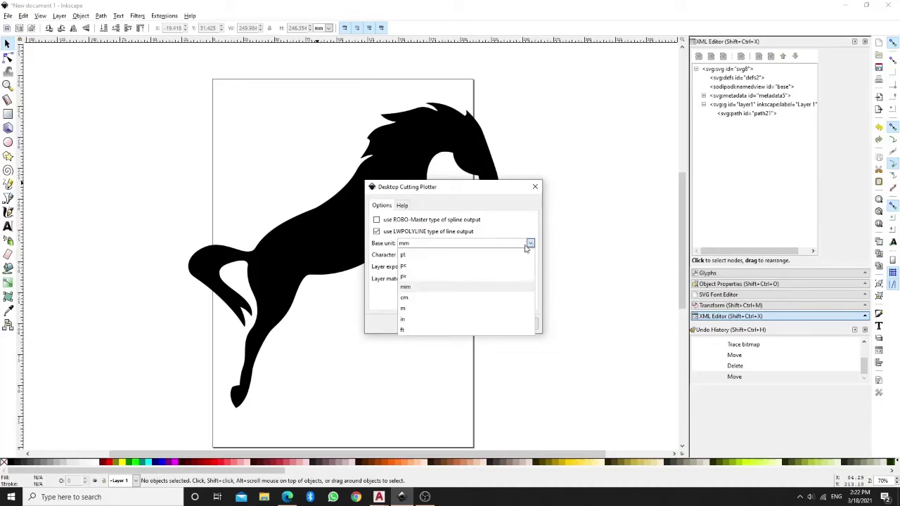
left_click(404, 287)
left_click(452, 258)
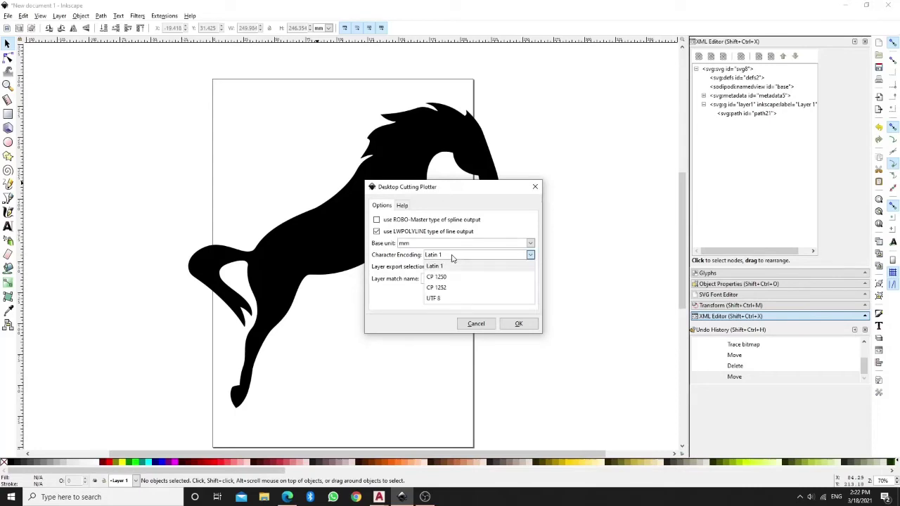
left_click(456, 267)
left_click(457, 267)
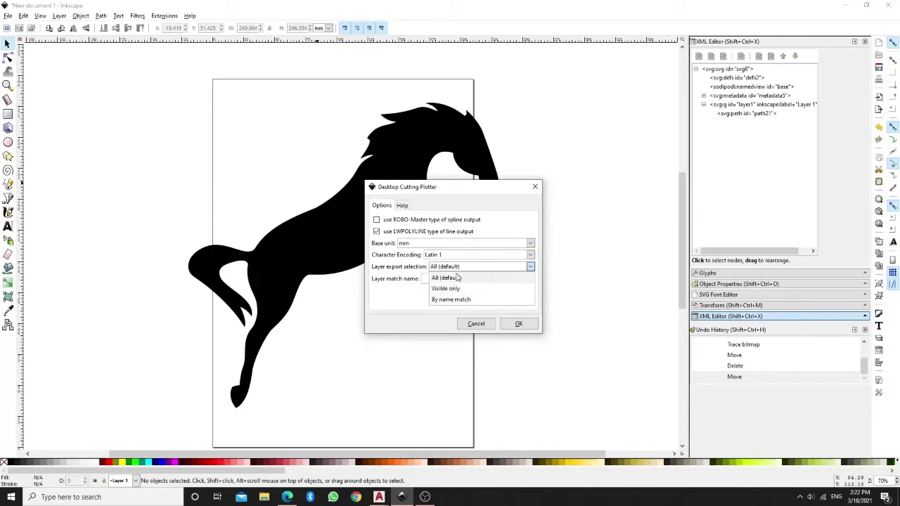
left_click(465, 271)
left_click(518, 324)
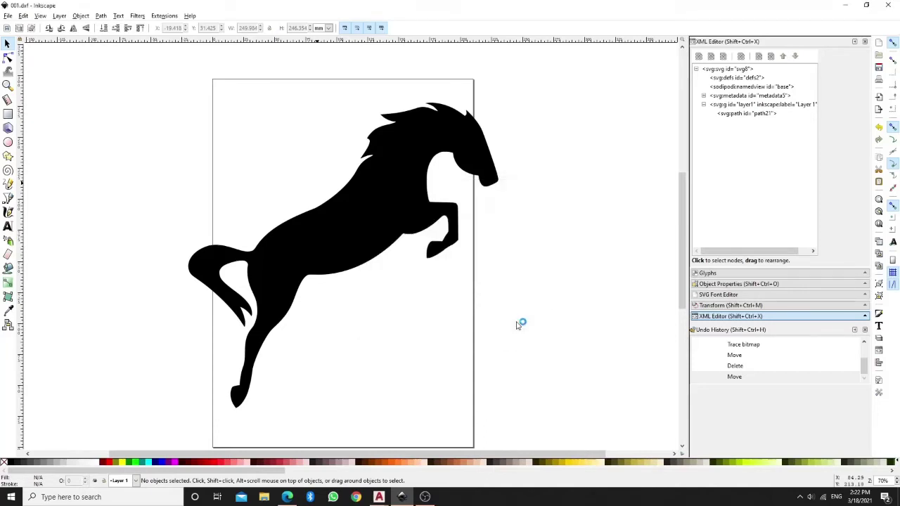
Minimise the current window and open the 001 DXF file from the desktop in AutoCAD.
left_click(845, 5)
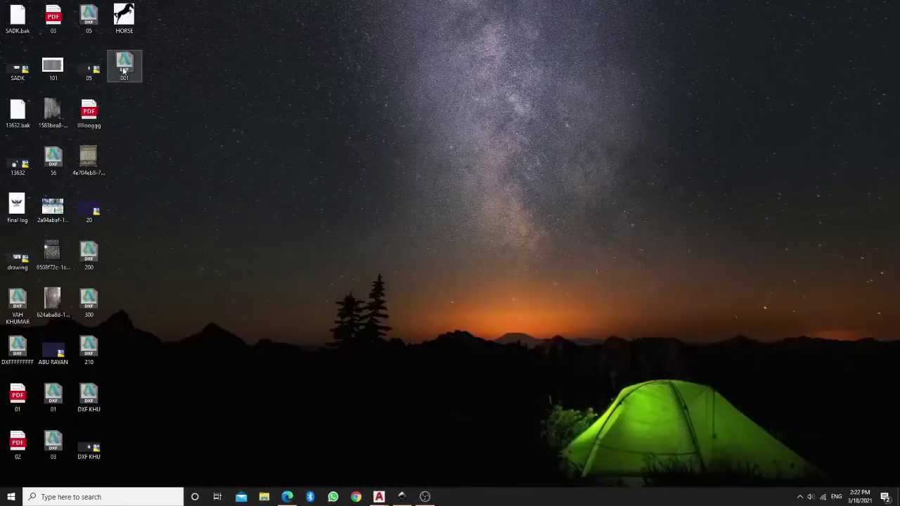
double_click(124, 68)
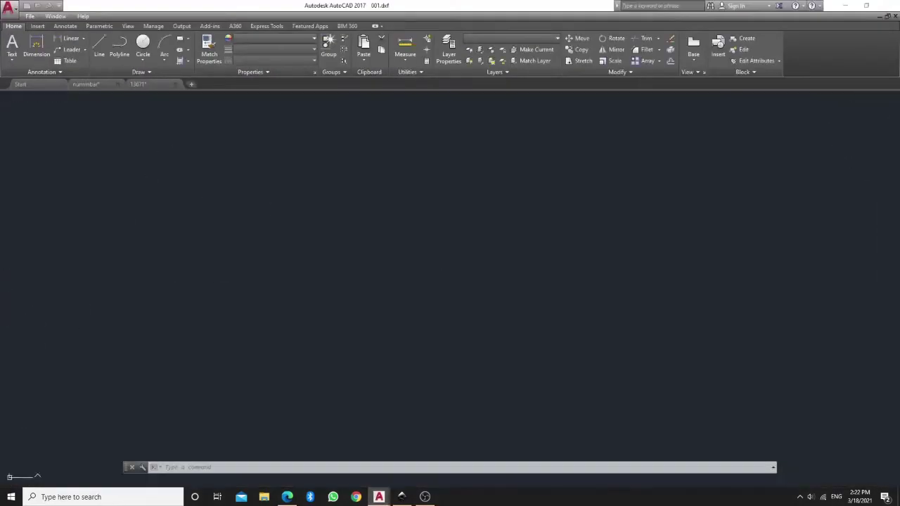
scroll(466, 249, "down", 3)
scroll(305, 241, "up", 6)
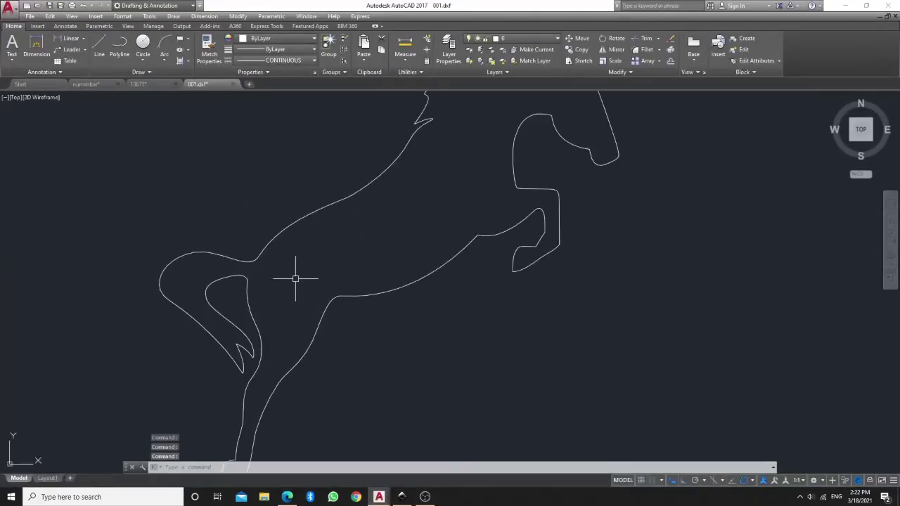
Examine the individual curves forming the imported horse's back, head and front outline by selecting them.
left_click(325, 258)
left_click(293, 186)
scroll(277, 187, "down", 3)
scroll(438, 206, "up", 2)
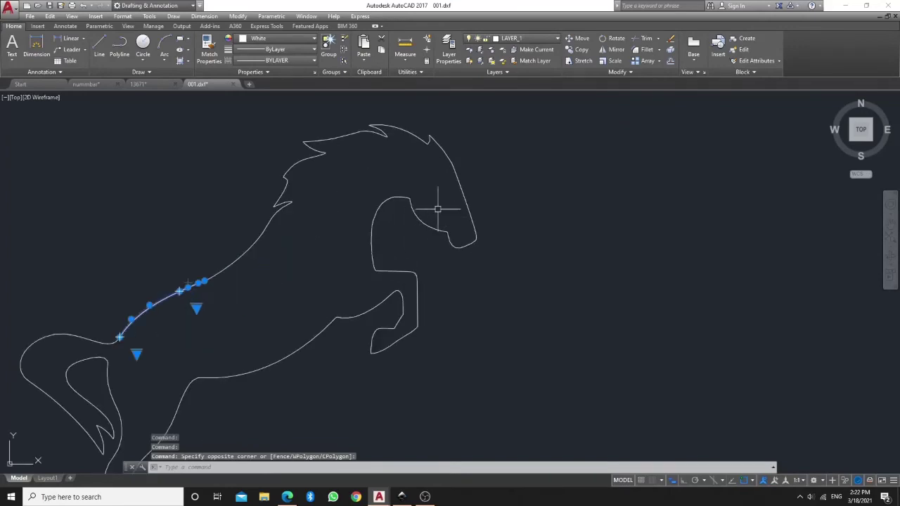
key("Escape")
left_click(438, 207)
left_click(385, 252)
key("Escape")
scroll(450, 191, "down", 3)
scroll(478, 145, "up", 2)
left_click(479, 144)
left_click(261, 257)
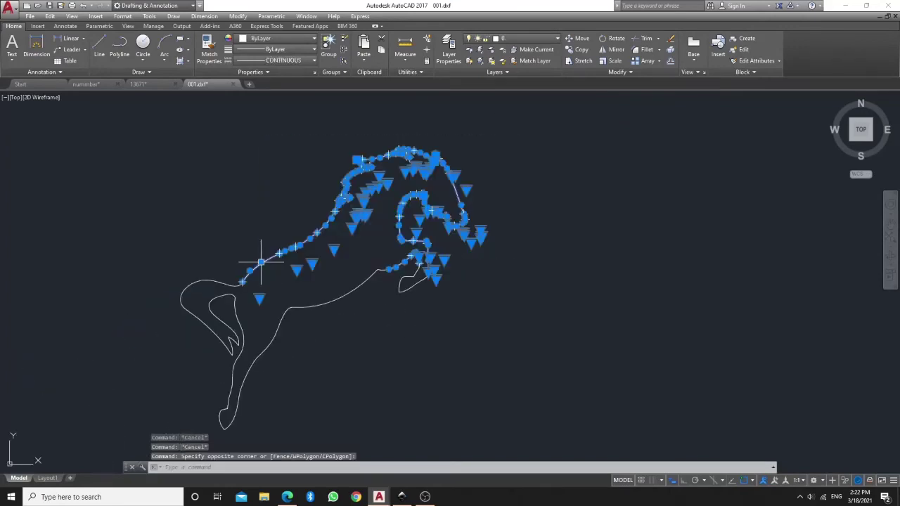
key("Escape")
left_click(318, 274)
key("Escape")
Inspect the imported outline close up around the horse's hind hoof and tail.
scroll(246, 305, "down", 3)
scroll(394, 295, "up", 5)
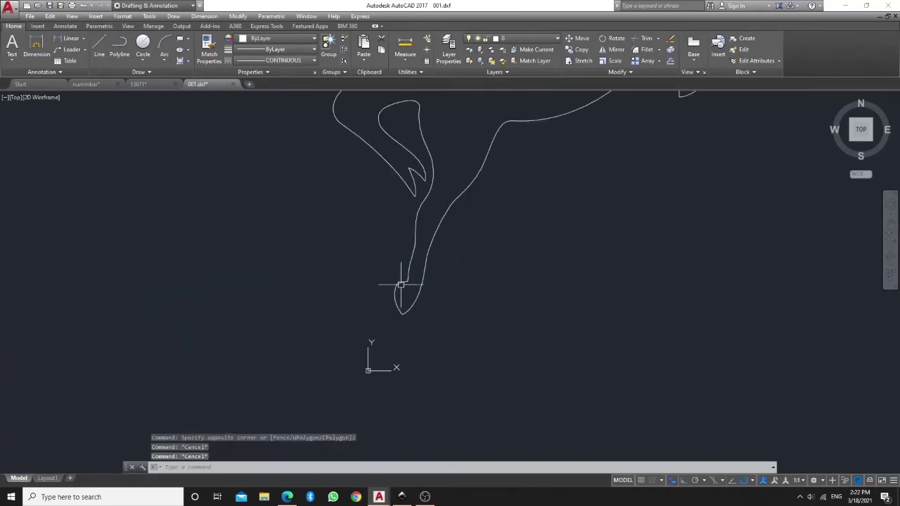
left_click(410, 296)
key("Escape")
scroll(322, 296, "down", 3)
scroll(380, 239, "up", 5)
left_click(324, 279)
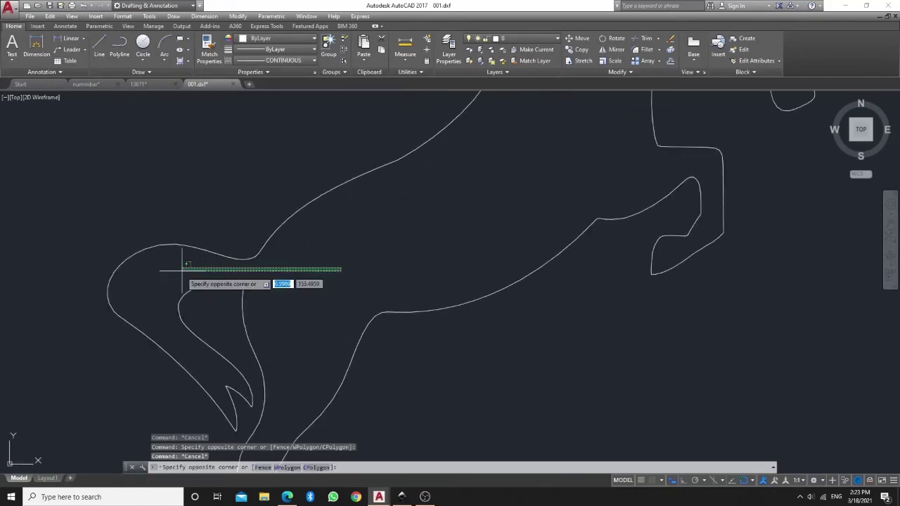
key("Escape")
left_click(261, 270)
key("Escape")
scroll(121, 282, "down", 4)
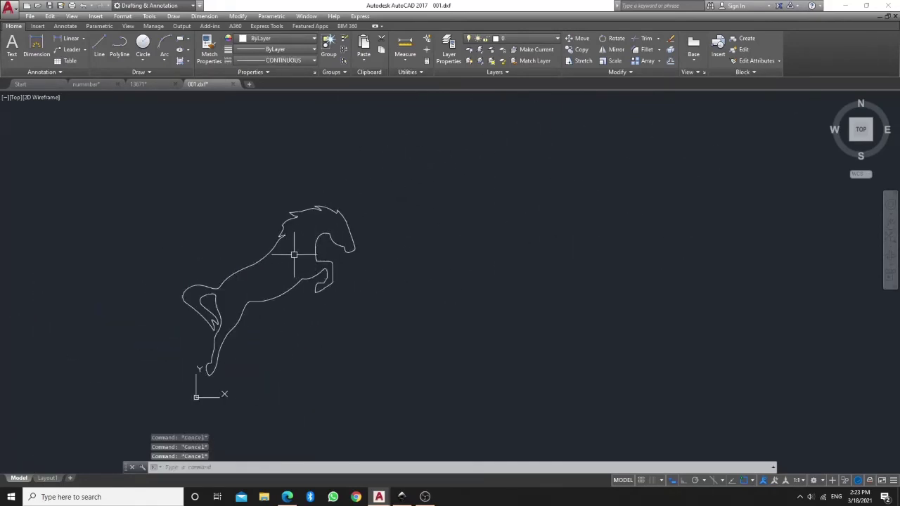
Flatten the entire horse outline to 2D with FLATTEN, keeping the default No for removing hidden lines.
type("F")
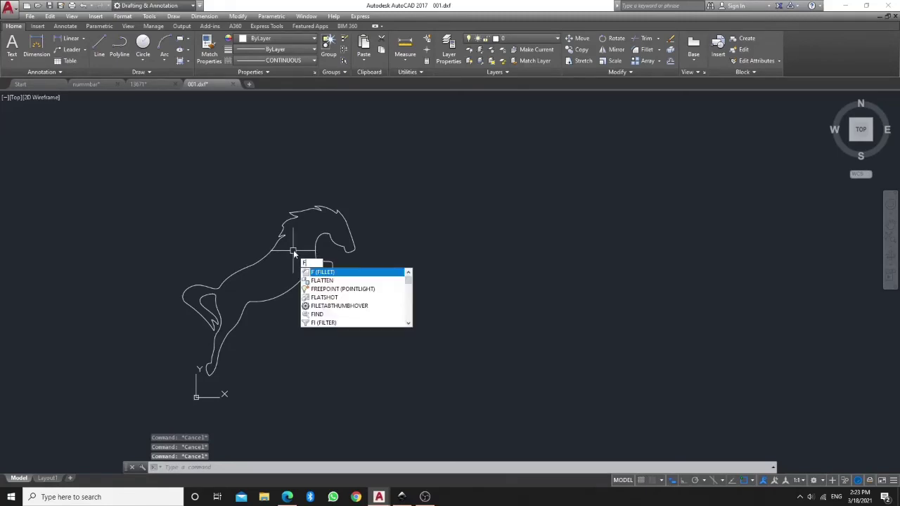
type("LATTEN")
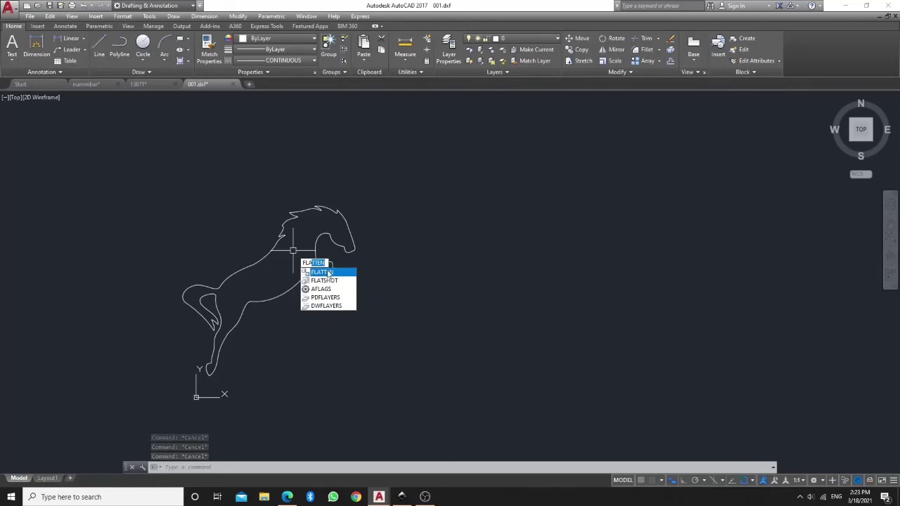
left_click(322, 272)
left_click(403, 162)
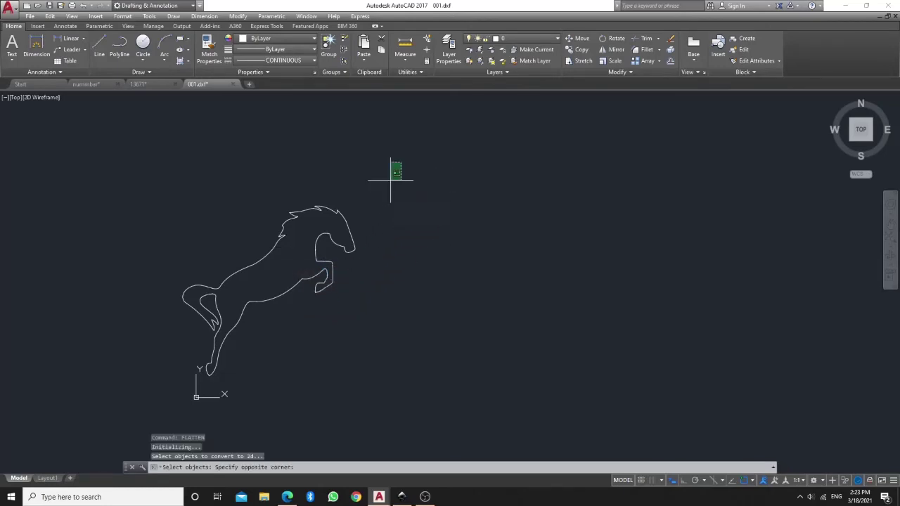
left_click(88, 422)
left_click(125, 135)
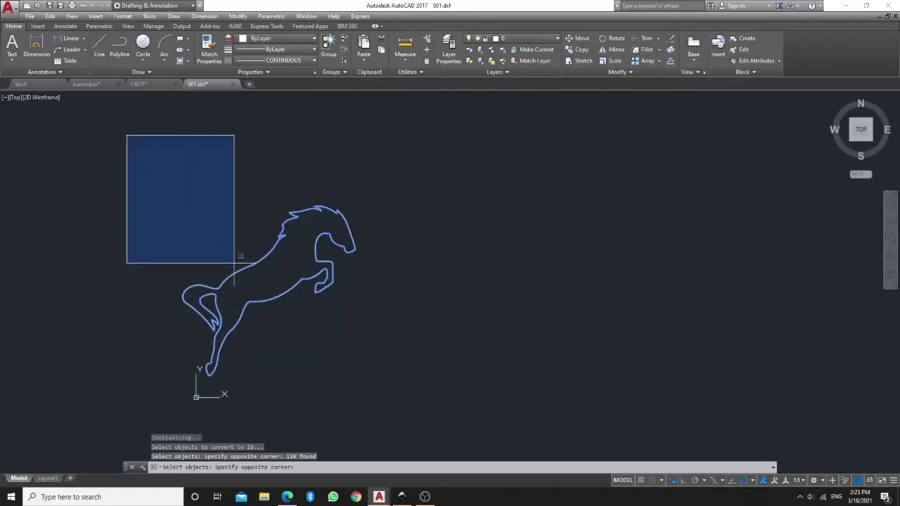
left_click(482, 427)
key("Return")
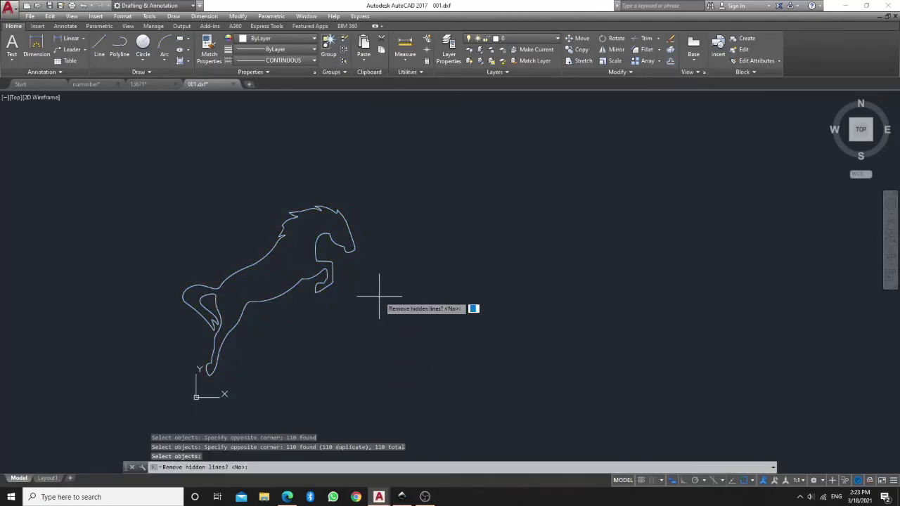
key("Return")
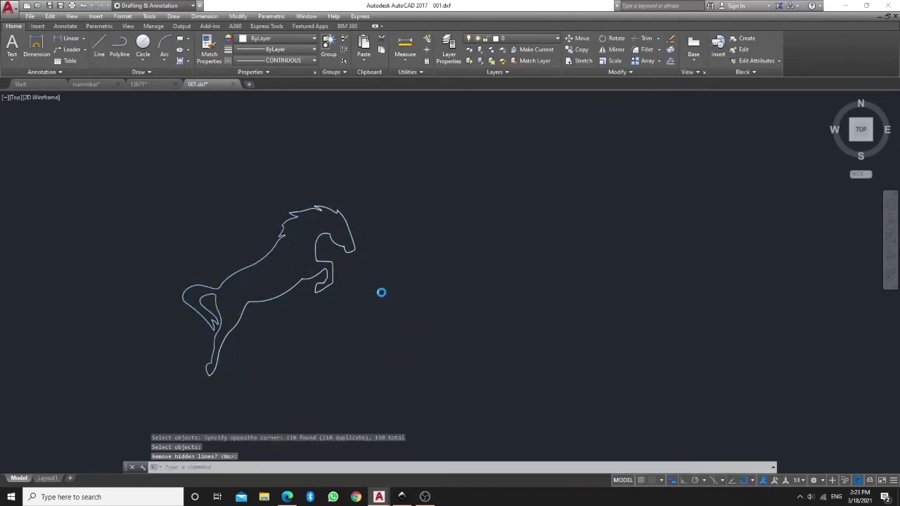
Try stretching a grip of the flattened curve along the horse's forehead, and undo the grip edit.
scroll(349, 222, "up", 6)
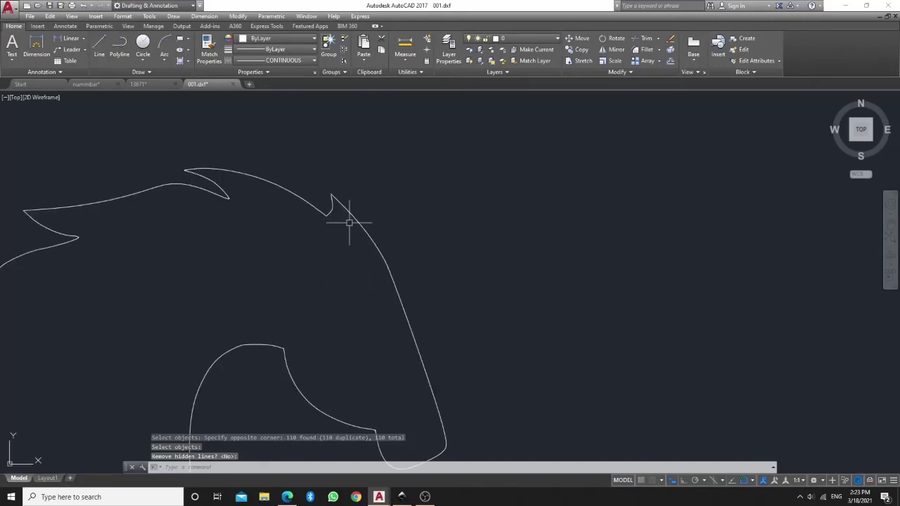
left_click(349, 222)
left_click(362, 233)
scroll(361, 232, "up", 3)
key("Escape")
left_click(363, 235)
left_click(341, 228)
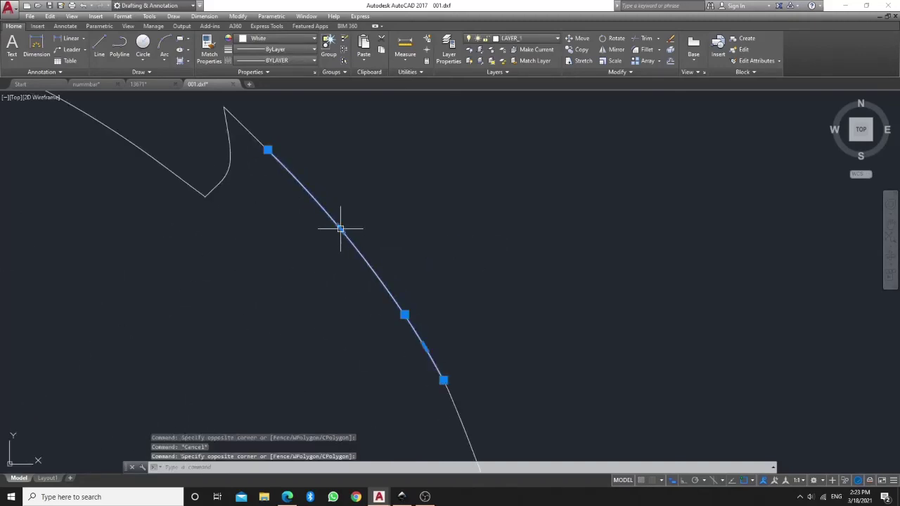
left_click(340, 229)
left_click(372, 200)
key("ctrl+z")
scroll(379, 219, "down", 4)
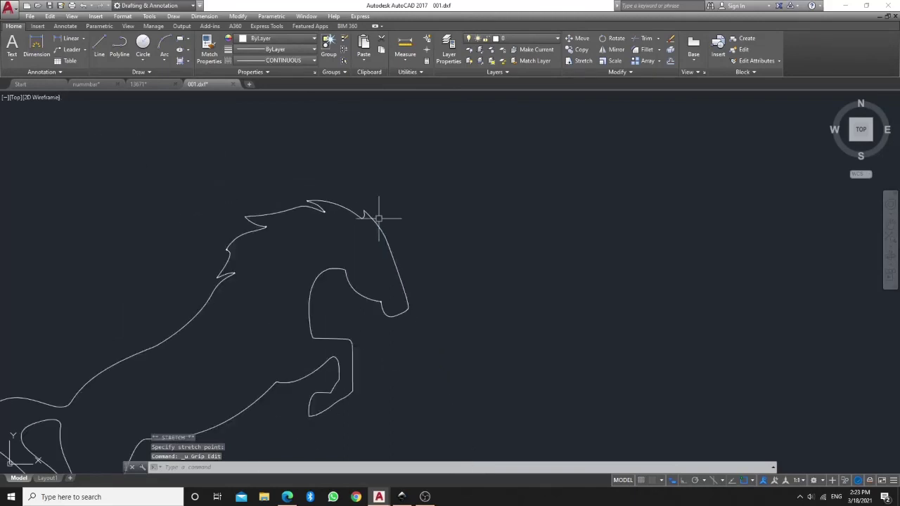
key("Escape")
key("Escape")
key("Escape")
Hatch the horse with the SOLID pattern, using the whole outline as the selected boundary objects.
scroll(326, 257, "down", 4)
scroll(341, 255, "up", 3)
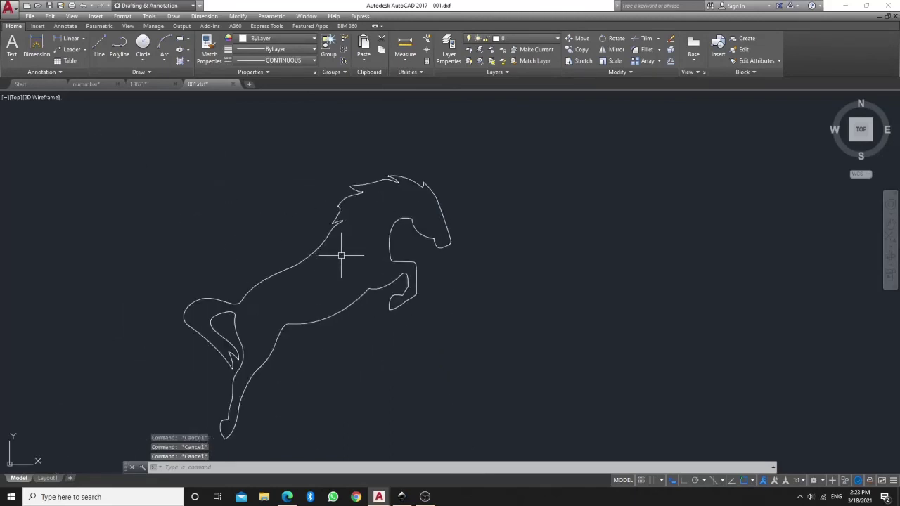
type("h")
key("Return")
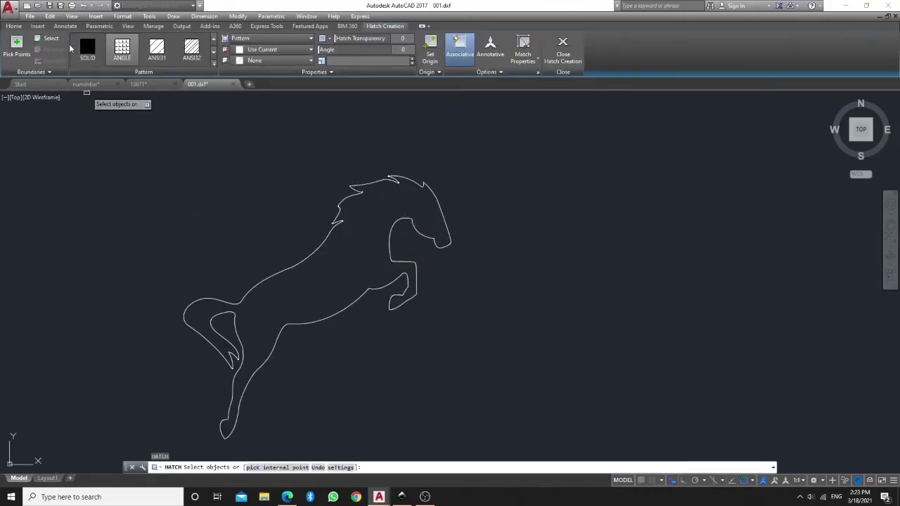
left_click(48, 39)
left_click(87, 48)
left_click(488, 157)
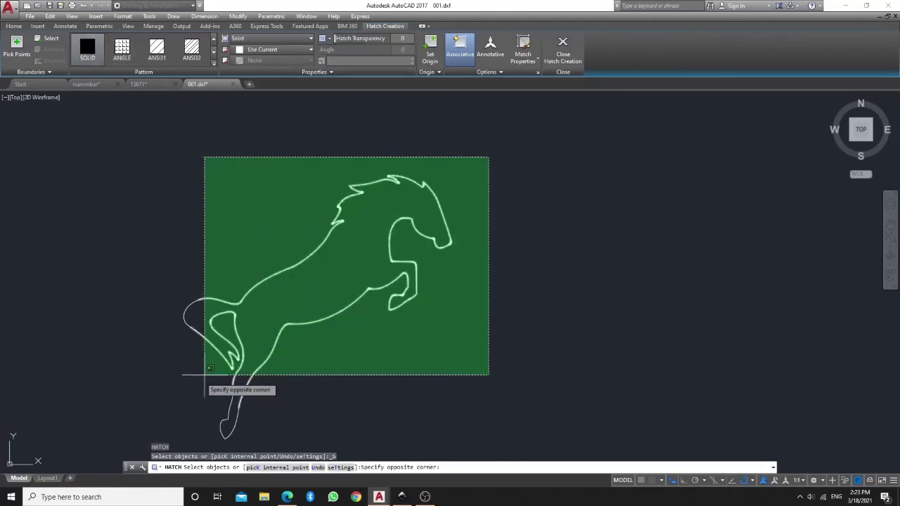
left_click(145, 439)
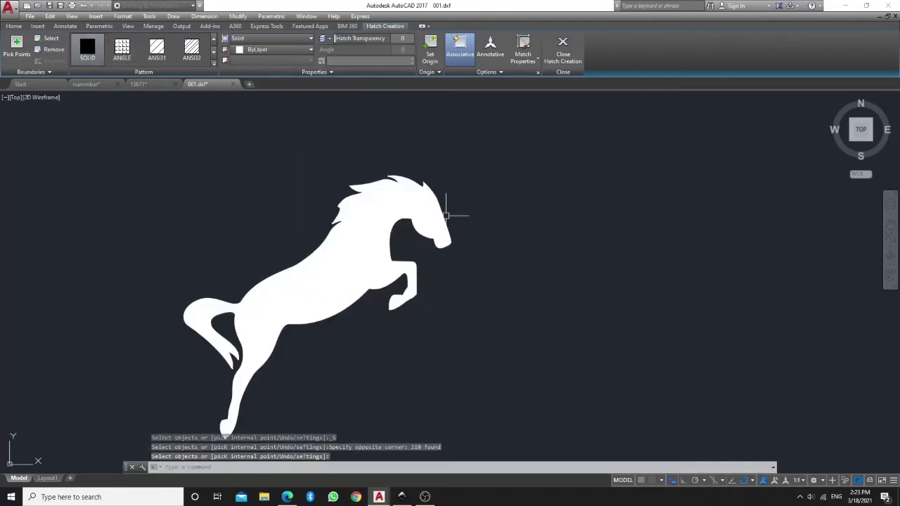
key("Return")
Inspect the solid hatch across the horse close up and as a whole.
scroll(446, 215, "up", 5)
scroll(446, 215, "down", 5)
left_click_drag(493, 155, 214, 455)
key("Escape")
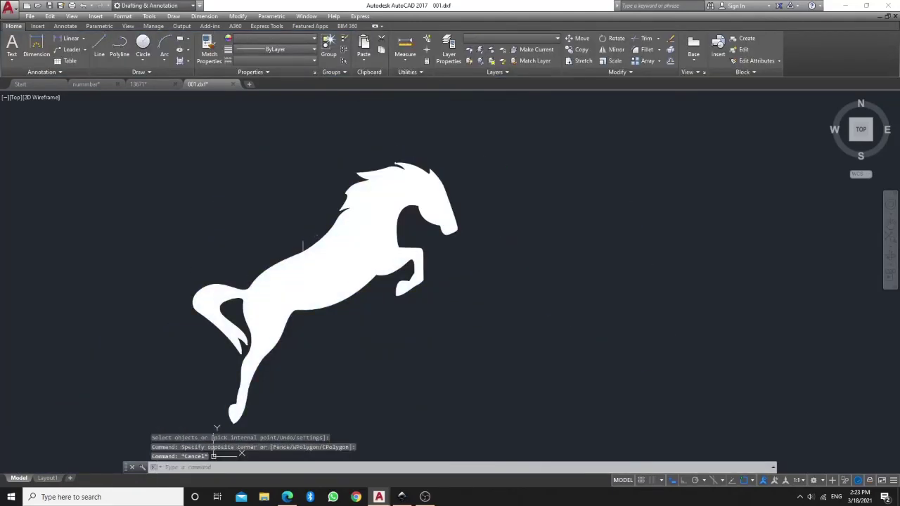
scroll(291, 181, "up", 3)
left_click(227, 257)
scroll(207, 257, "up", 2)
scroll(314, 234, "down", 5)
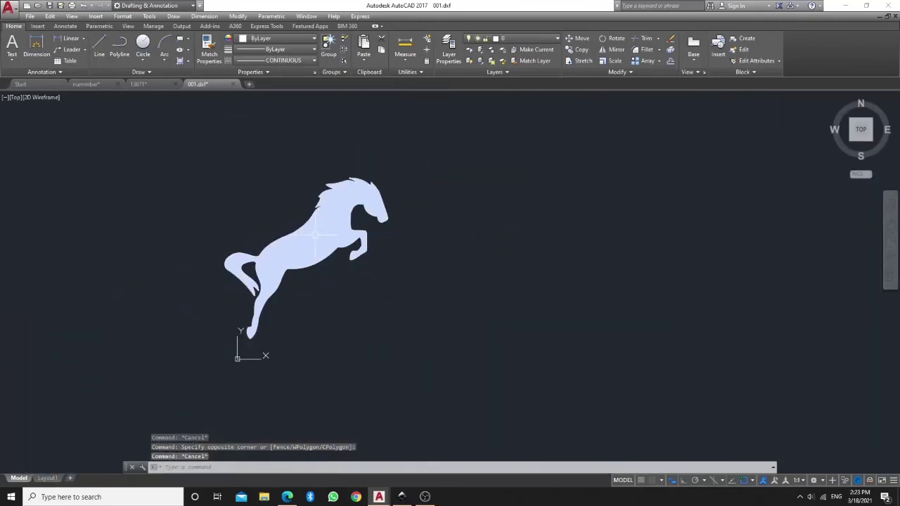